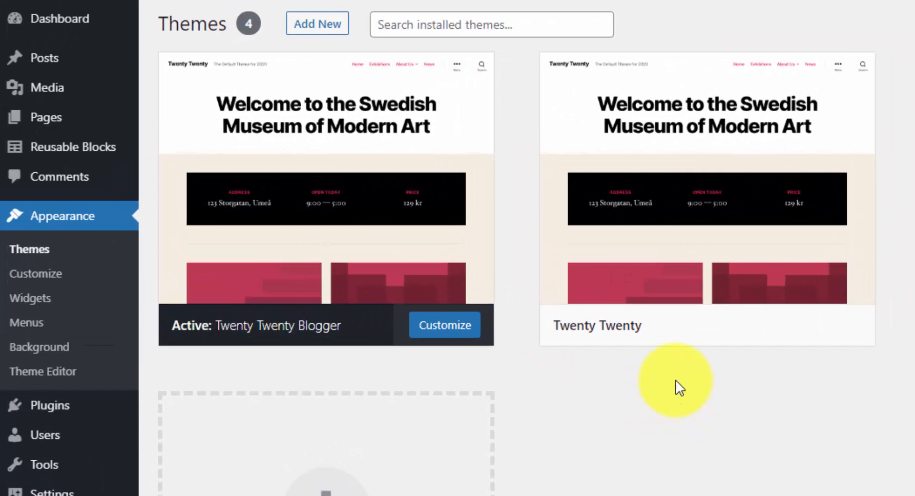
From SiteGround Site Tools' MySQL manager, launch phpMyAdmin listing the site's database
{"action": "mouse_move", "coordinate": [692, 253]}
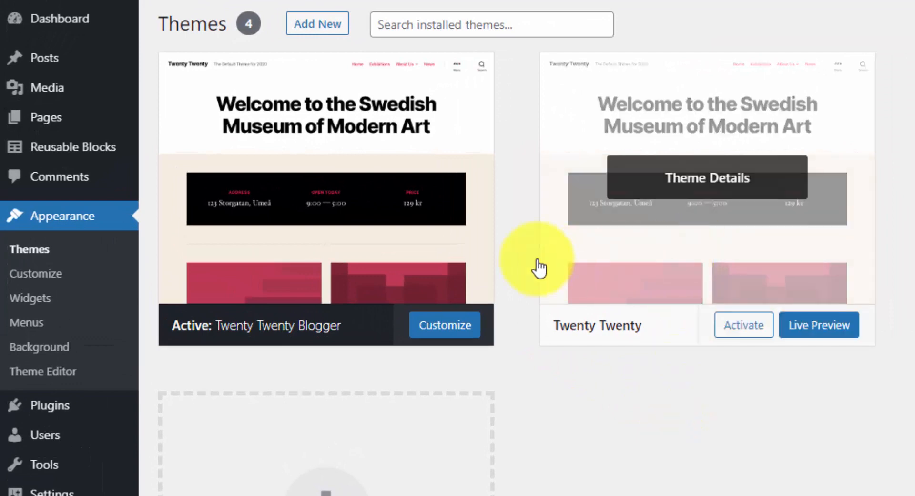
{"action": "mouse_move", "coordinate": [321, 310]}
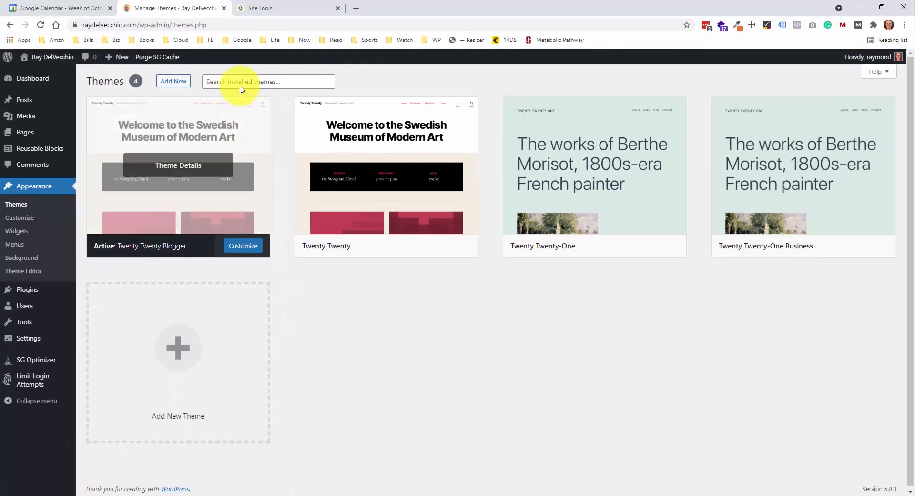
{"action": "left_click", "coordinate": [282, 9]}
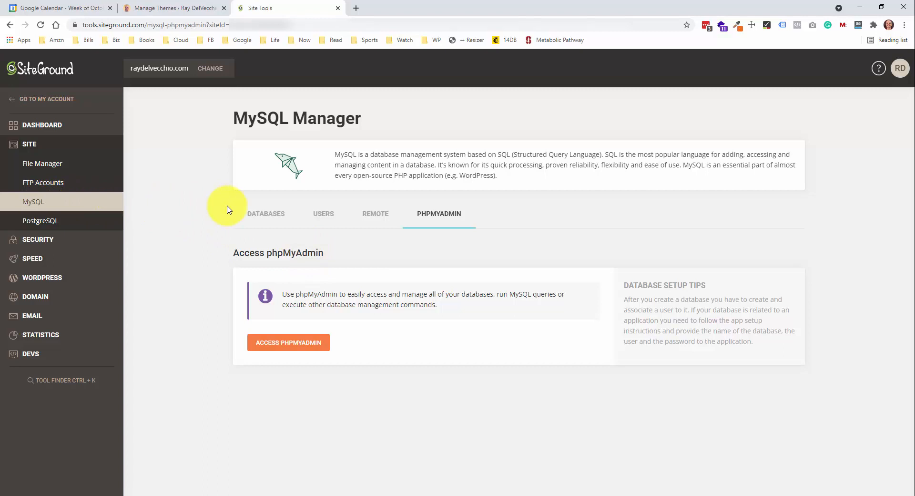
{"action": "left_click", "coordinate": [302, 346]}
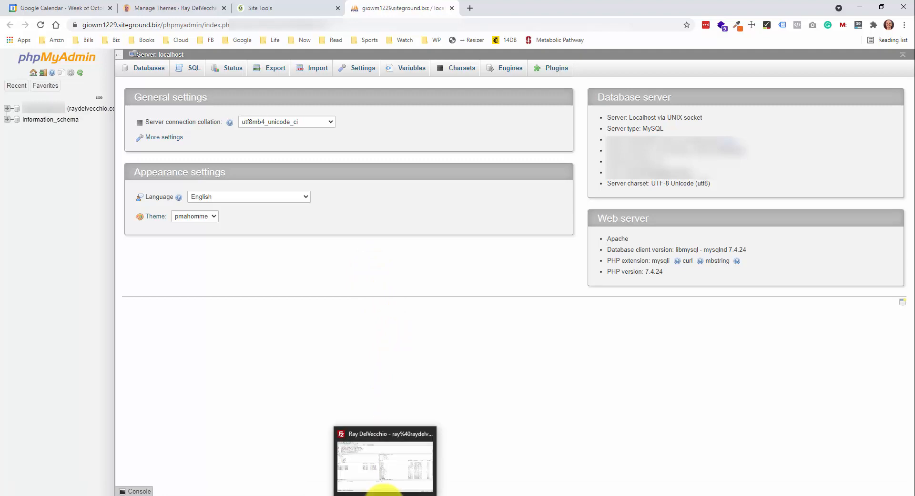
{"action": "left_click", "coordinate": [381, 491]}
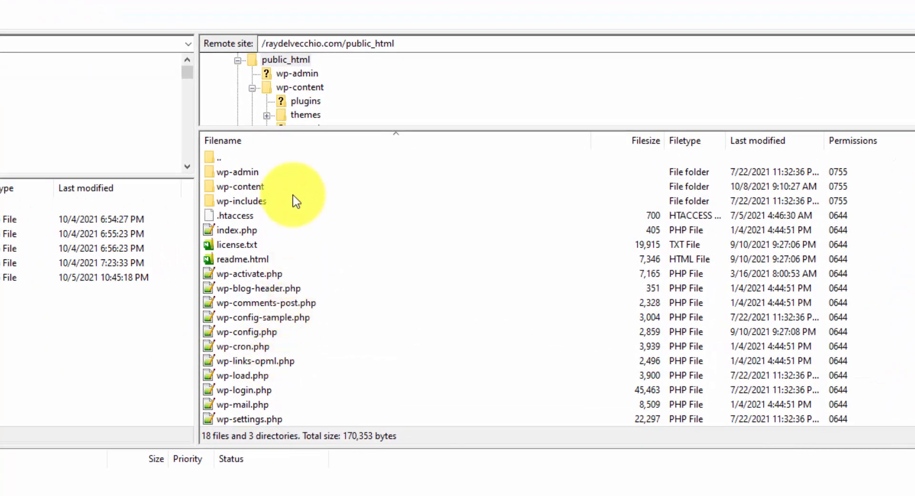
Browse to wp-content/themes/twentytwenty-blogger on the server and download its style.css
{"action": "left_click", "coordinate": [277, 189]}
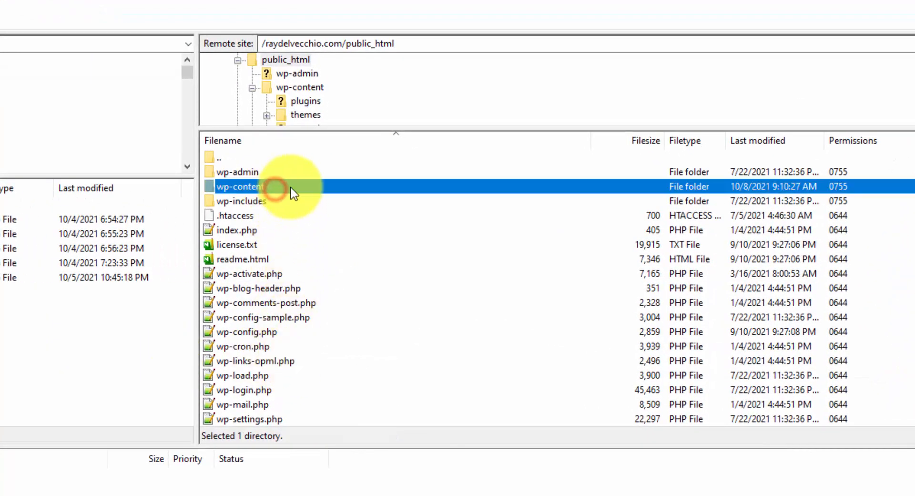
{"action": "double_click", "coordinate": [291, 188]}
{"action": "left_click", "coordinate": [276, 186]}
{"action": "double_click", "coordinate": [276, 187]}
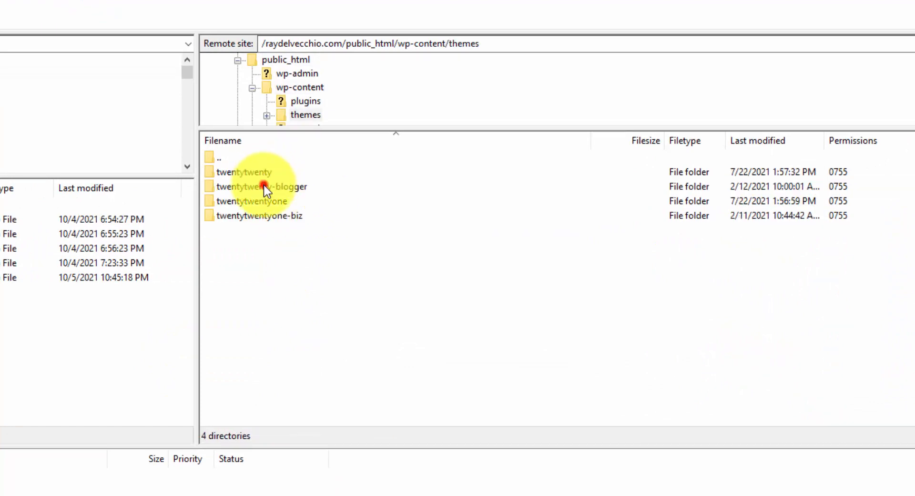
{"action": "left_click", "coordinate": [264, 187]}
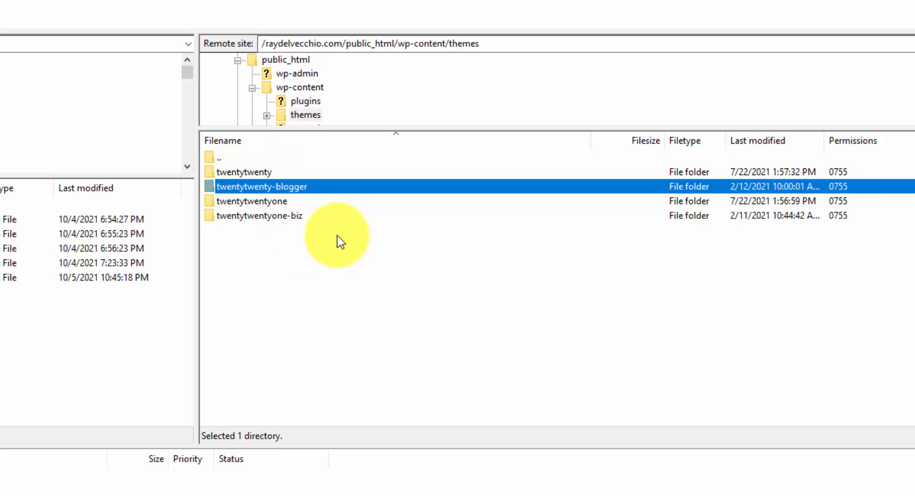
{"action": "double_click", "coordinate": [321, 187]}
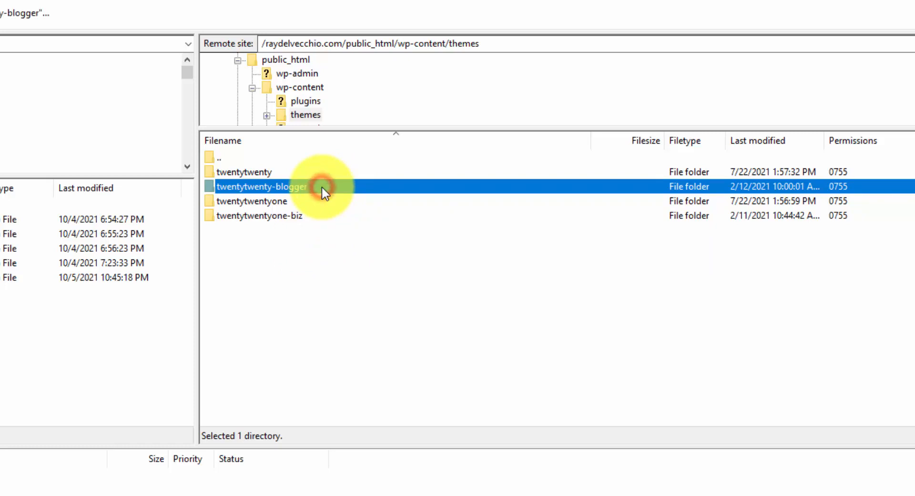
{"action": "left_click", "coordinate": [263, 231]}
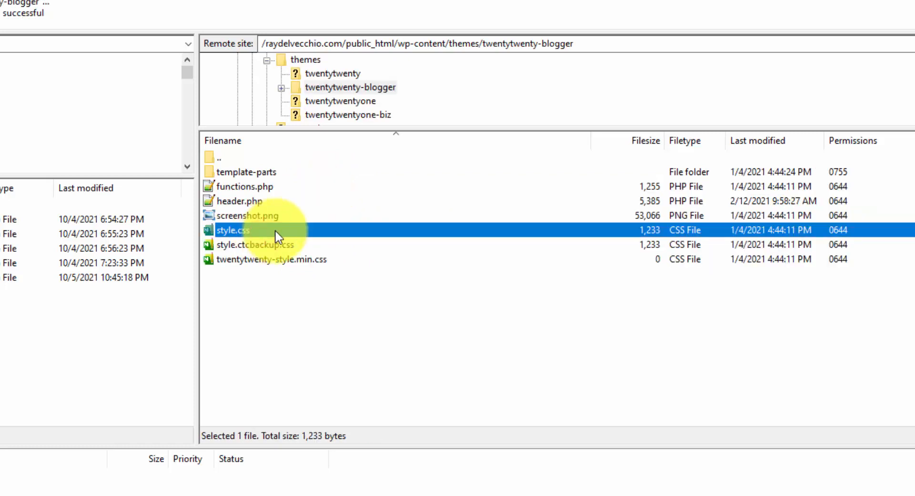
{"action": "double_click", "coordinate": [276, 233]}
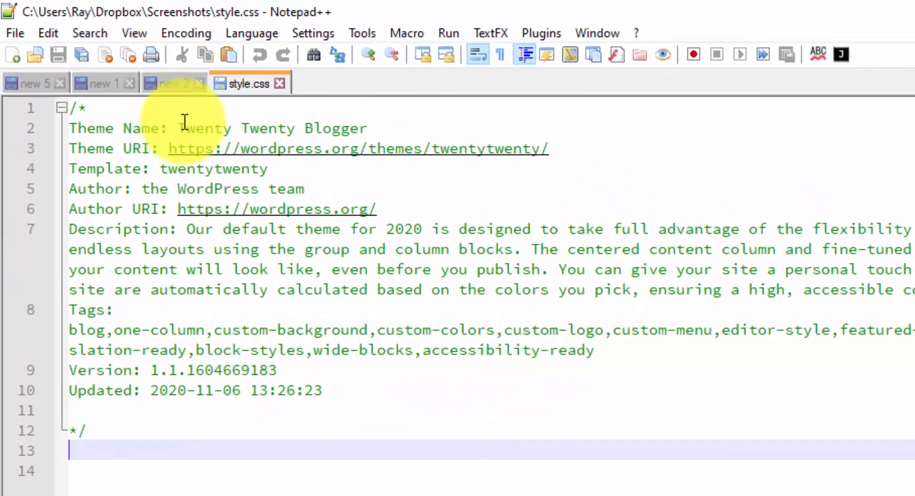
Replace 'Blogger' in the style.css Theme Name with the owner's name and save the file
{"action": "left_click", "coordinate": [84, 60]}
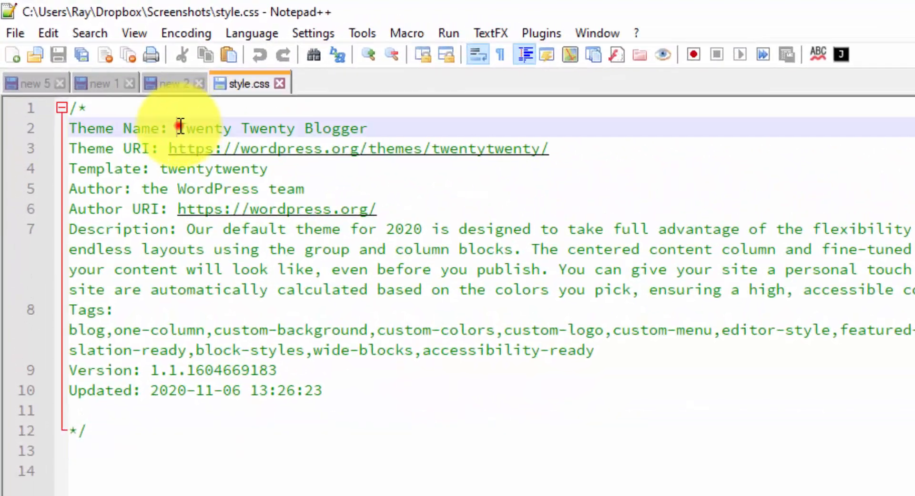
{"action": "left_click_drag", "start_coordinate": [180, 126], "coordinate": [385, 129]}
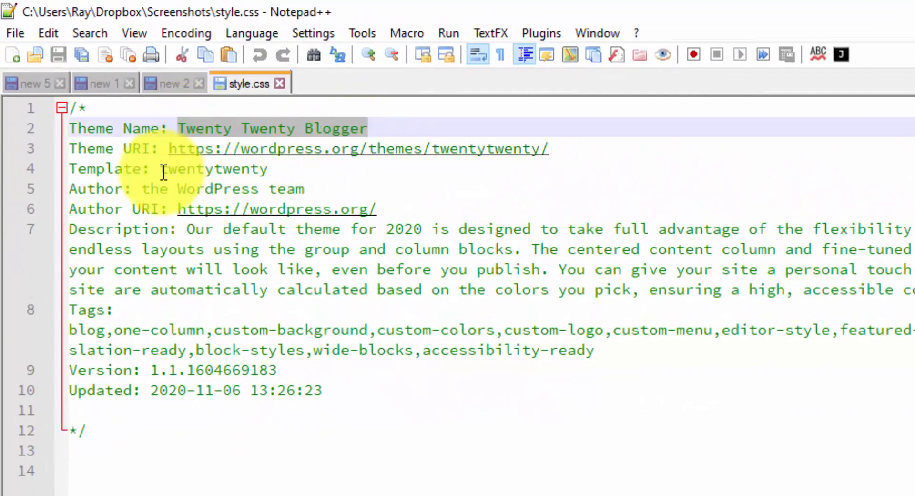
{"action": "mouse_move", "coordinate": [162, 171]}
{"action": "left_mouse_down"}
{"action": "mouse_move", "coordinate": [283, 173]}
{"action": "mouse_move", "coordinate": [158, 169]}
{"action": "left_mouse_up"}
{"action": "left_click", "coordinate": [283, 173]}
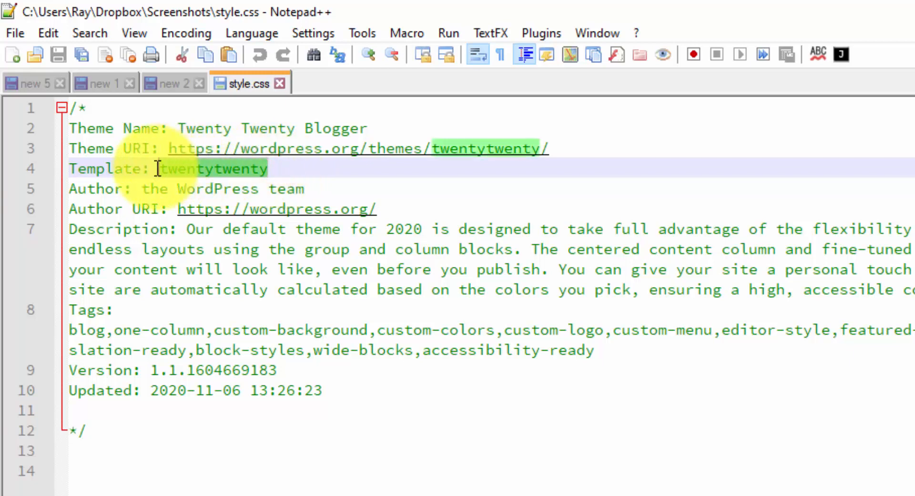
{"action": "left_click", "coordinate": [164, 170]}
{"action": "double_click", "coordinate": [329, 123]}
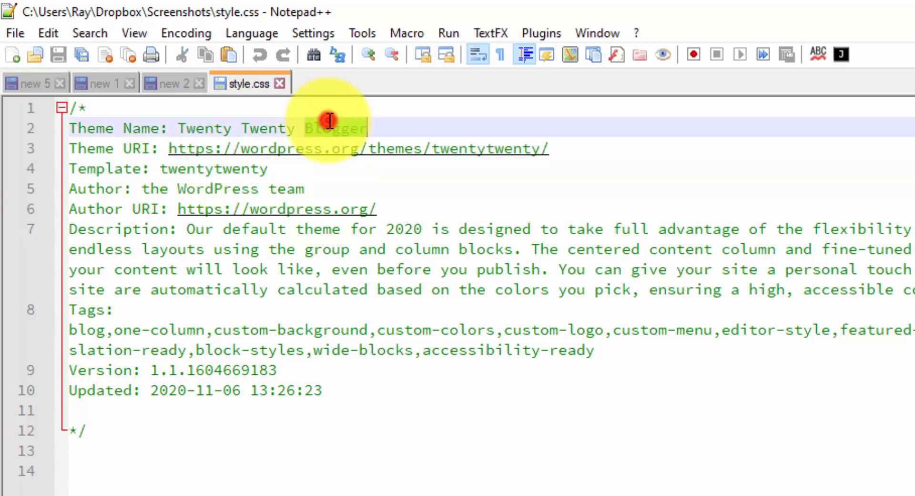
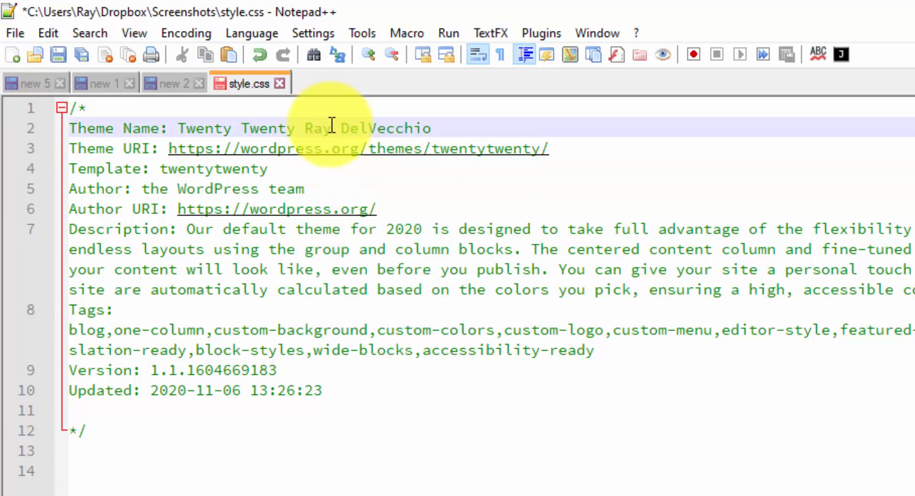
{"action": "key", "text": "ctrl+s"}
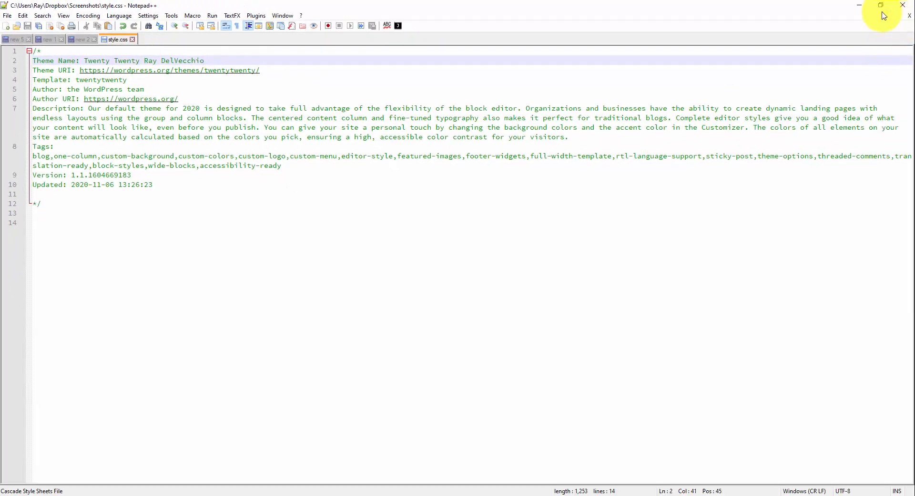
Upload the edited style.css, overwriting the server's copy
{"action": "left_click", "coordinate": [386, 495]}
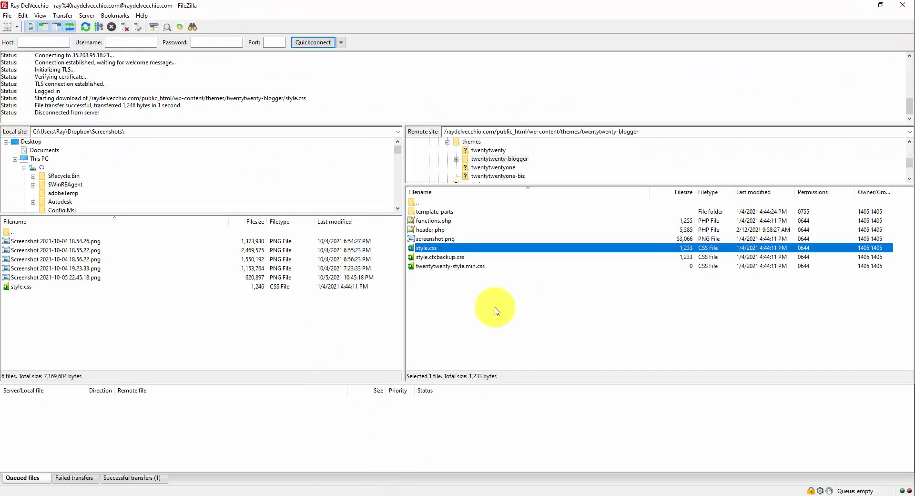
{"action": "left_click", "coordinate": [196, 335]}
{"action": "left_click", "coordinate": [40, 286]}
{"action": "left_click", "coordinate": [35, 314]}
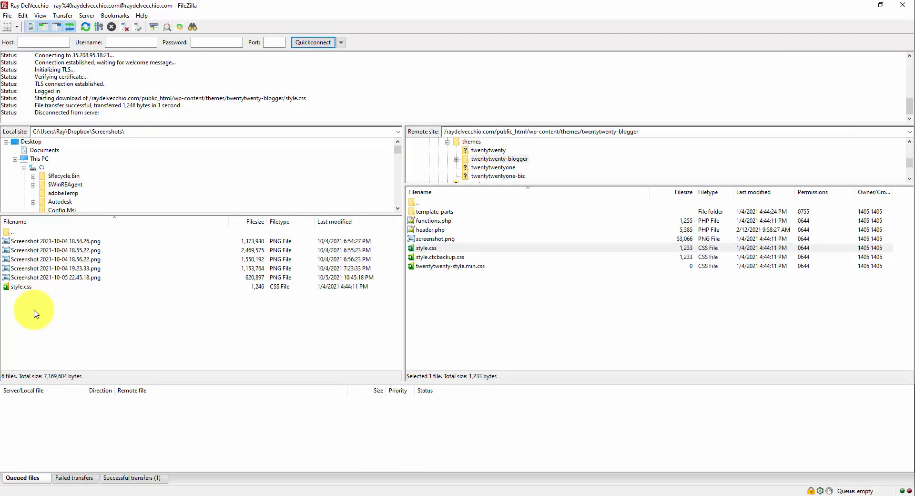
{"action": "double_click", "coordinate": [52, 286]}
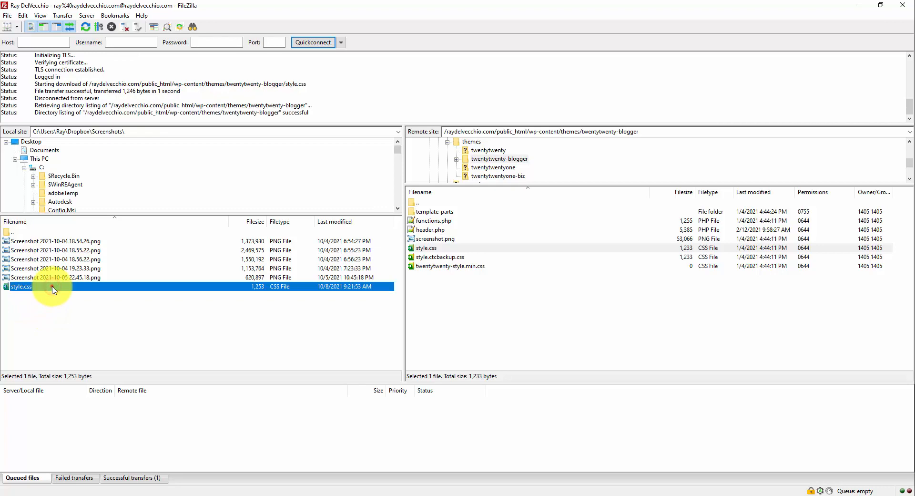
{"action": "left_click", "coordinate": [568, 313]}
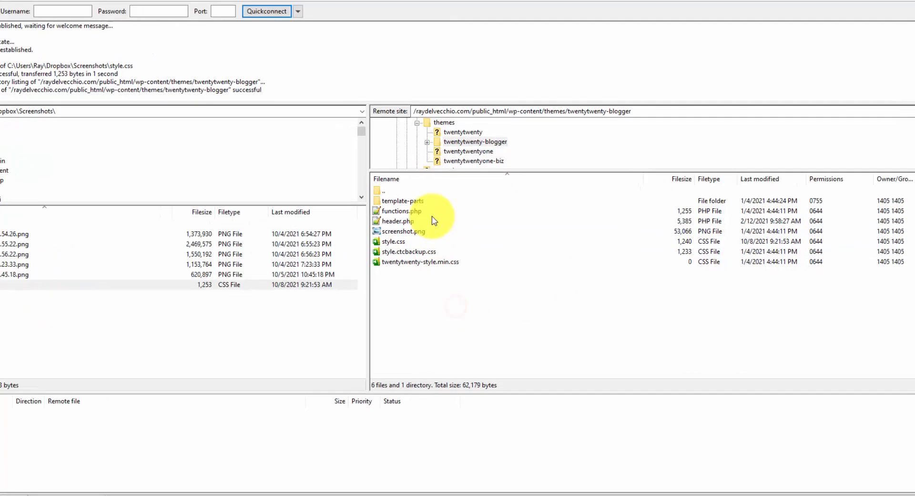
Rename the twentytwenty-blogger theme folder to twentytwenty-rdv
{"action": "double_click", "coordinate": [436, 203]}
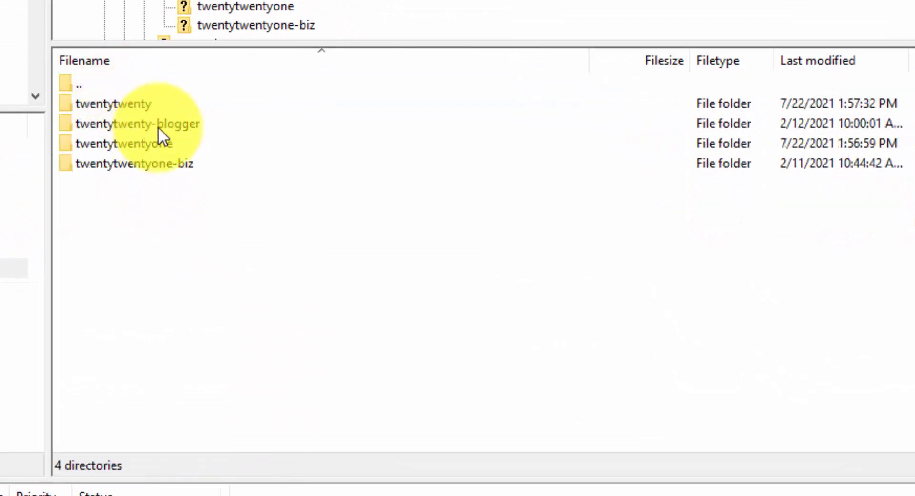
{"action": "left_click", "coordinate": [188, 125]}
{"action": "key", "text": "F2"}
{"action": "double_click", "coordinate": [187, 126]}
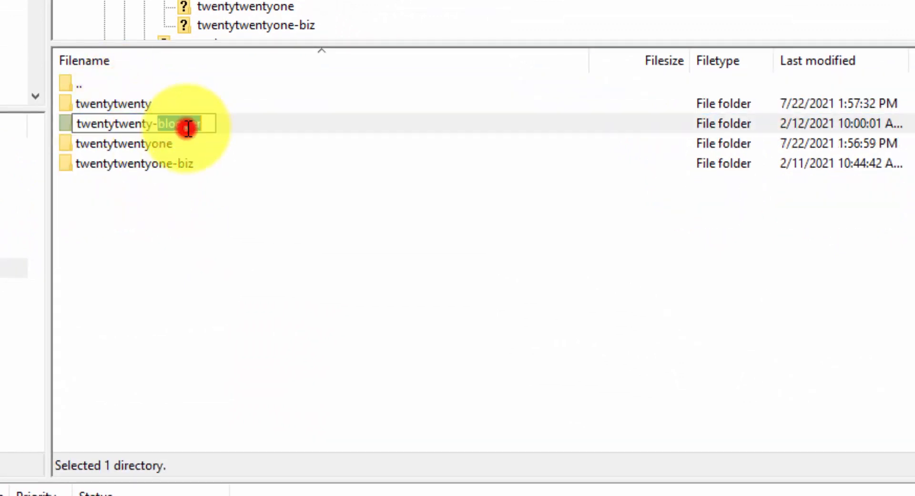
{"action": "type", "text": "rdv"}
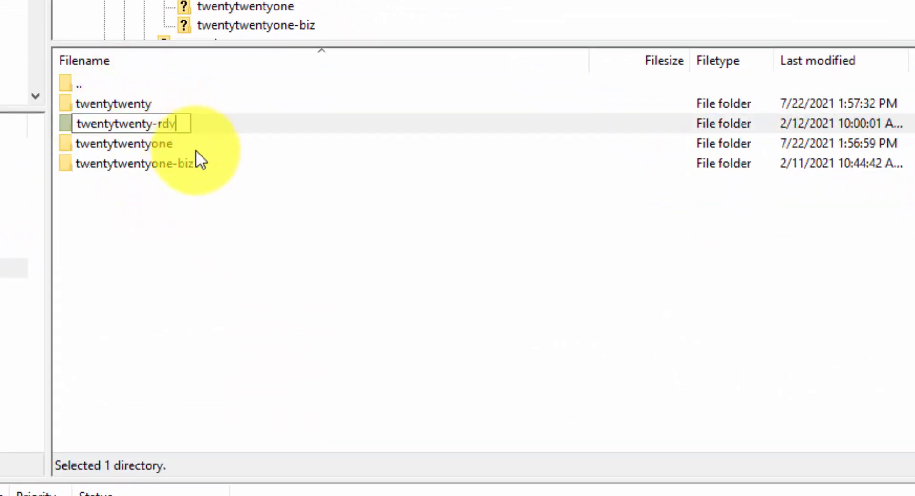
{"action": "left_click", "coordinate": [216, 270]}
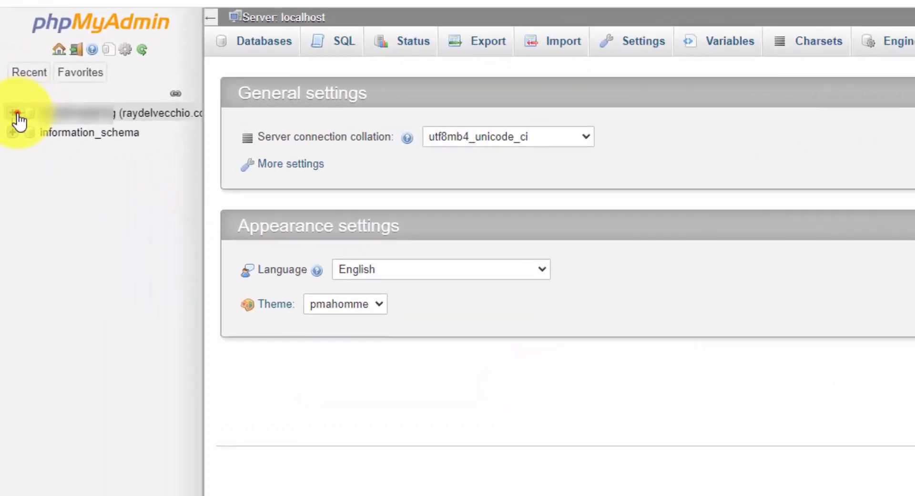
Expand the WordPress database in the sidebar and open the wp_options table
{"action": "left_click", "coordinate": [8, 109]}
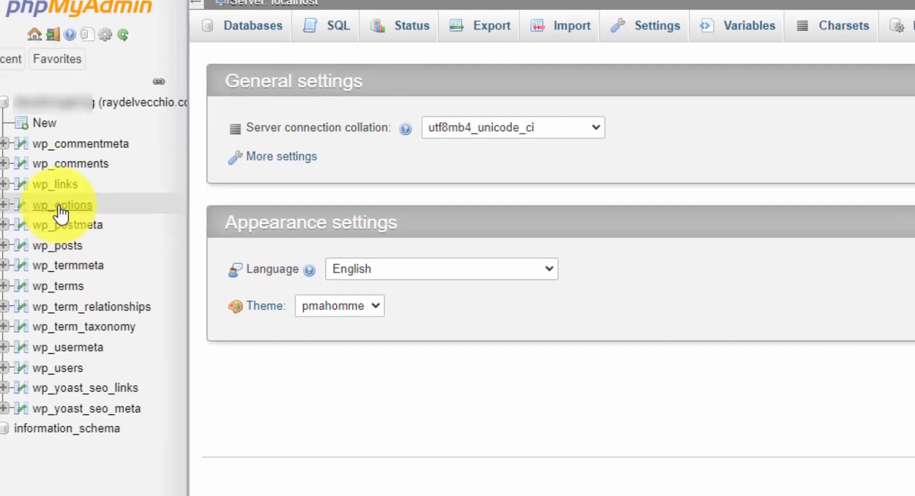
{"action": "left_click", "coordinate": [59, 206]}
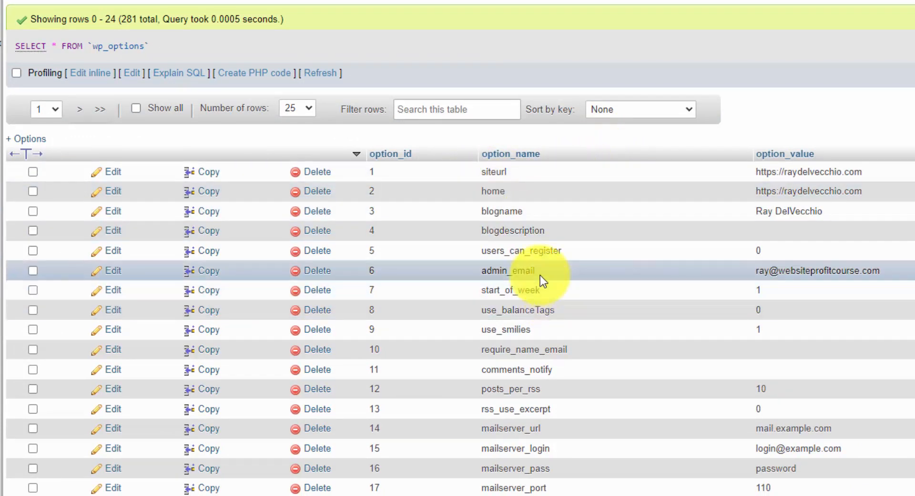
Show all 281 wp_options rows at 500 per page and filter them by 'templat'
{"action": "scroll", "coordinate": [450, 177], "scroll_direction": "down", "scroll_amount": 3}
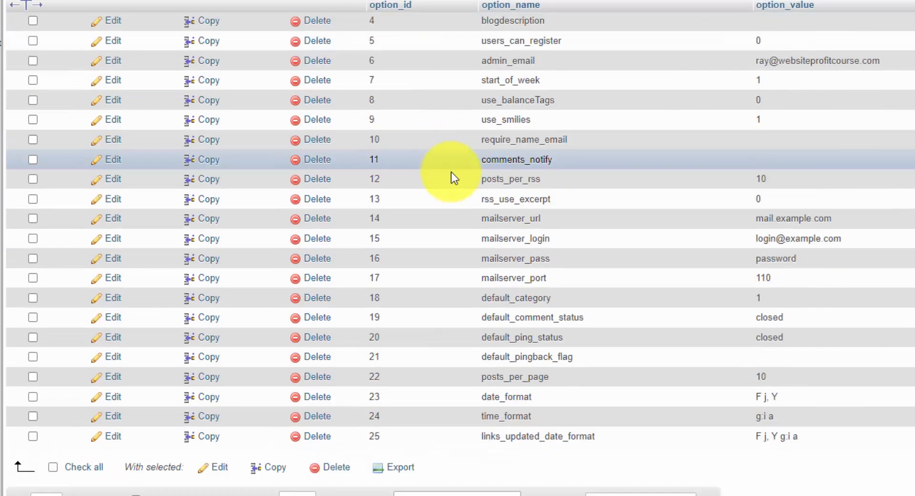
{"action": "scroll", "coordinate": [403, 158], "scroll_direction": "up", "scroll_amount": 3}
{"action": "left_click", "coordinate": [301, 108]}
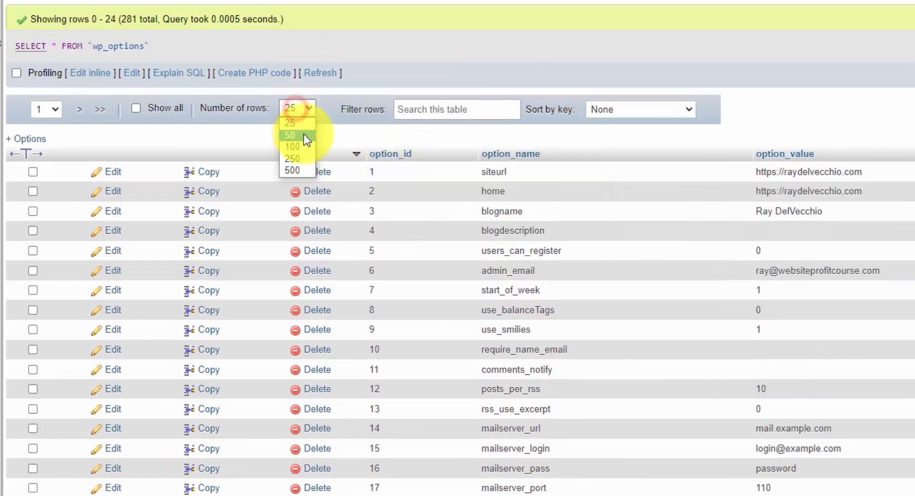
{"action": "left_click", "coordinate": [299, 170]}
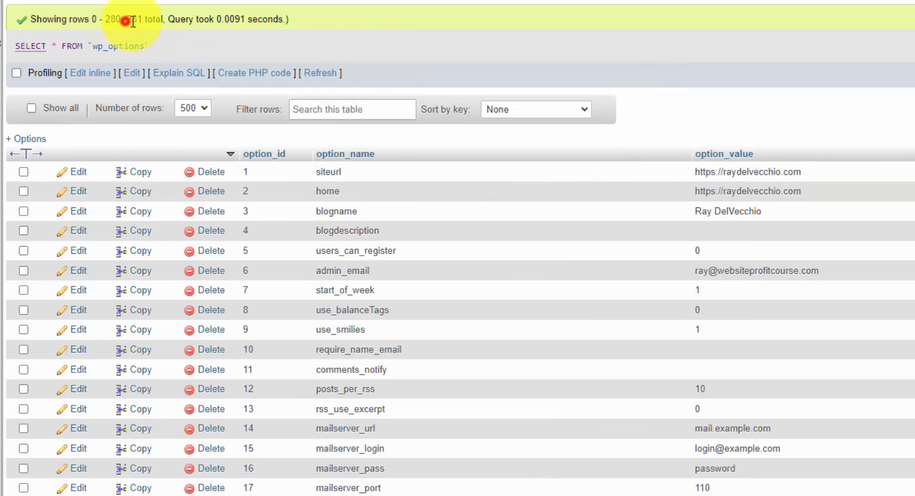
{"action": "left_click_drag", "start_coordinate": [123, 20], "coordinate": [145, 22]}
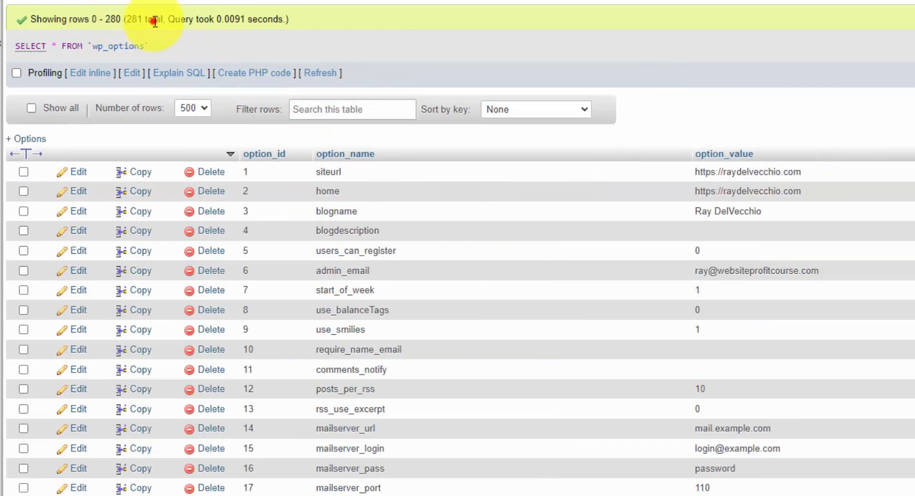
{"action": "left_click", "coordinate": [358, 112]}
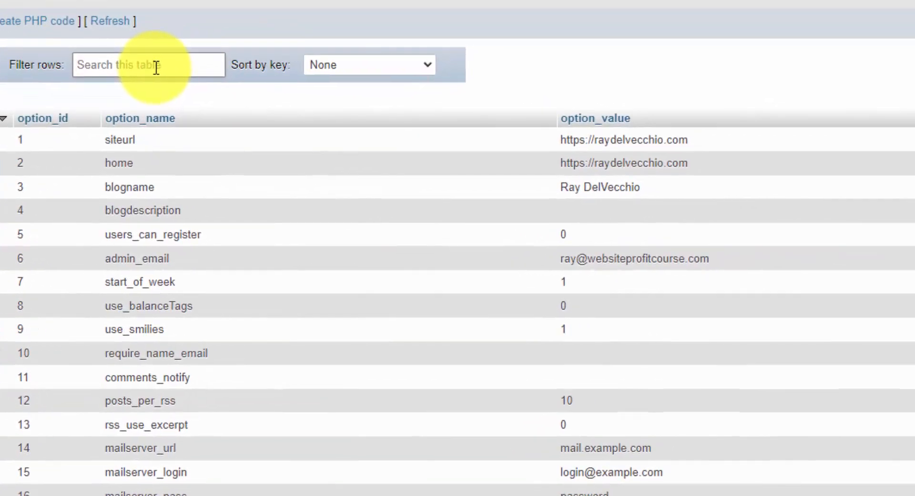
{"action": "type", "text": "template"}
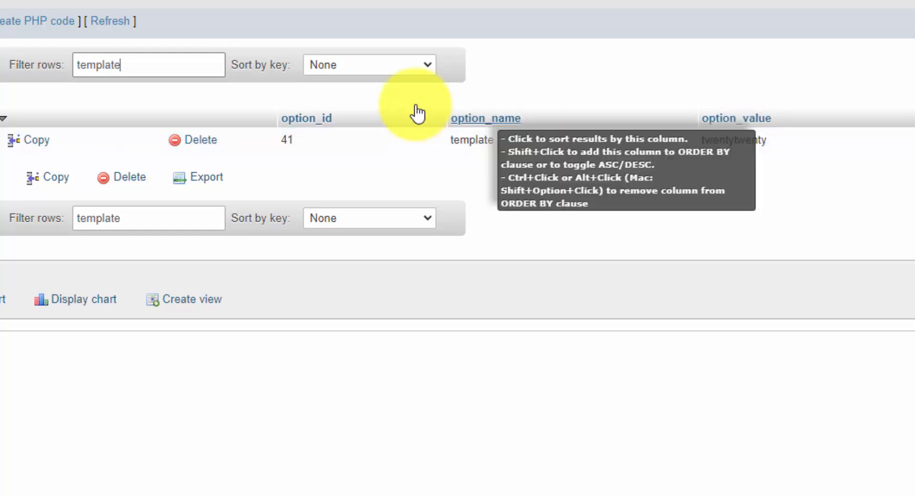
Filter by 'style', change the stylesheet value to twentytwenty-rdv, then filter by 'theme_mo'
{"action": "double_click", "coordinate": [140, 65]}
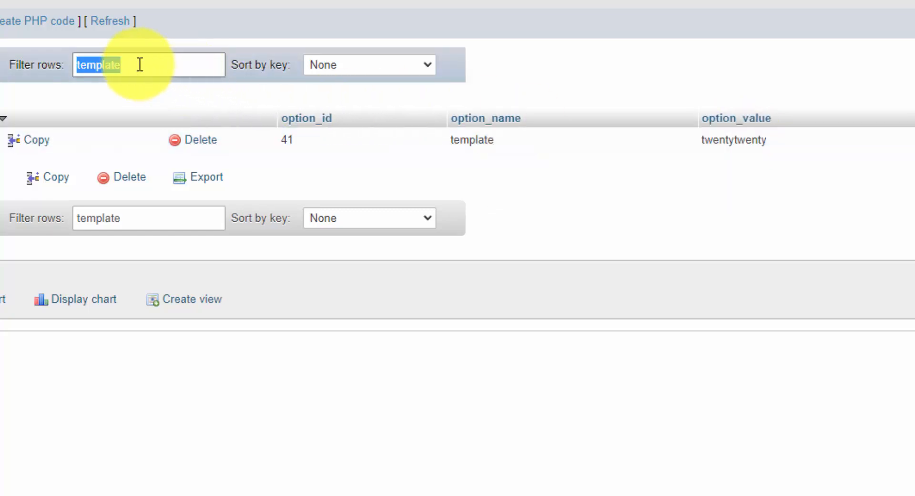
{"action": "type", "text": "style"}
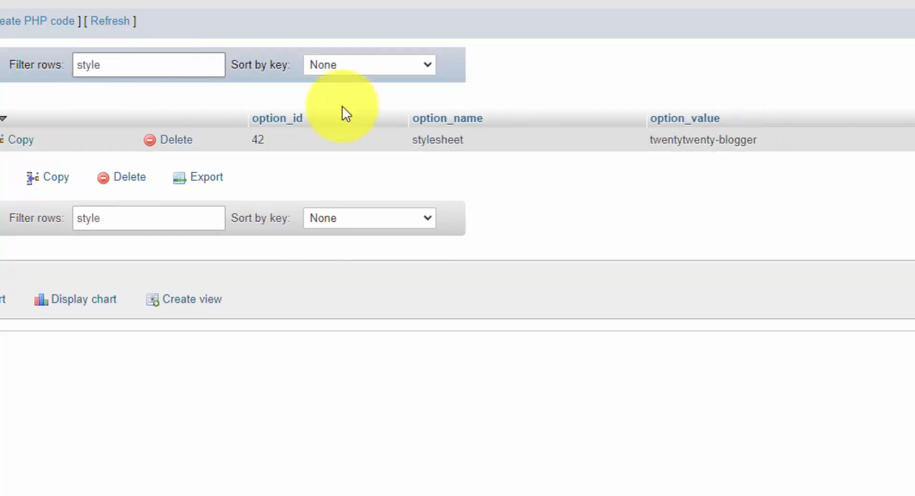
{"action": "double_click", "coordinate": [741, 142]}
{"action": "double_click", "coordinate": [761, 139]}
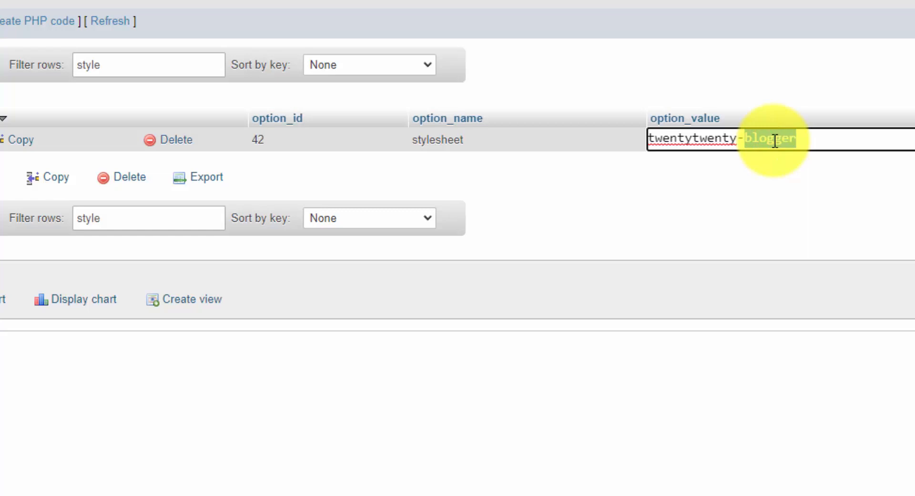
{"action": "type", "text": "r"}
{"action": "left_click", "coordinate": [777, 81]}
{"action": "double_click", "coordinate": [122, 130]}
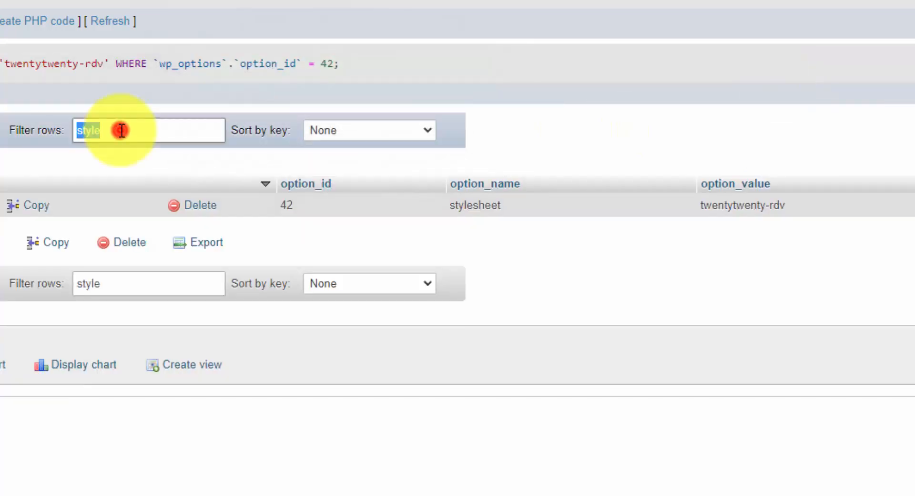
{"action": "type", "text": "theme"}
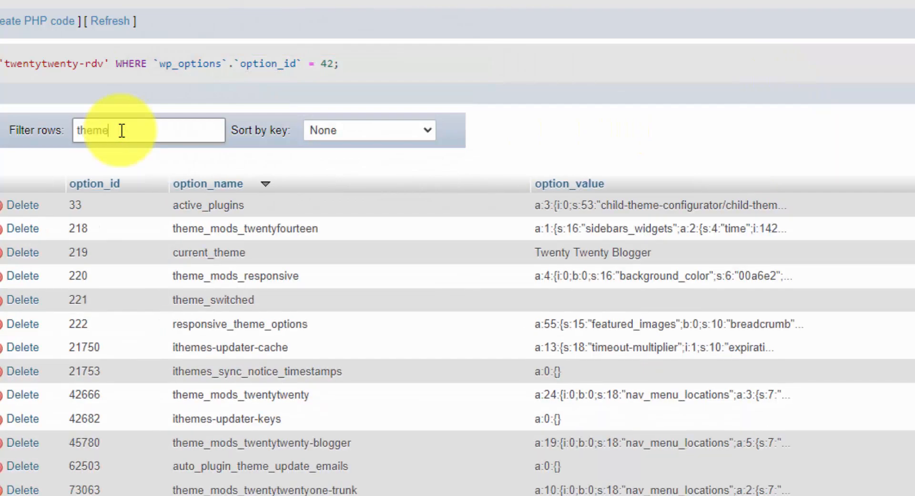
{"action": "type", "text": "_mods"}
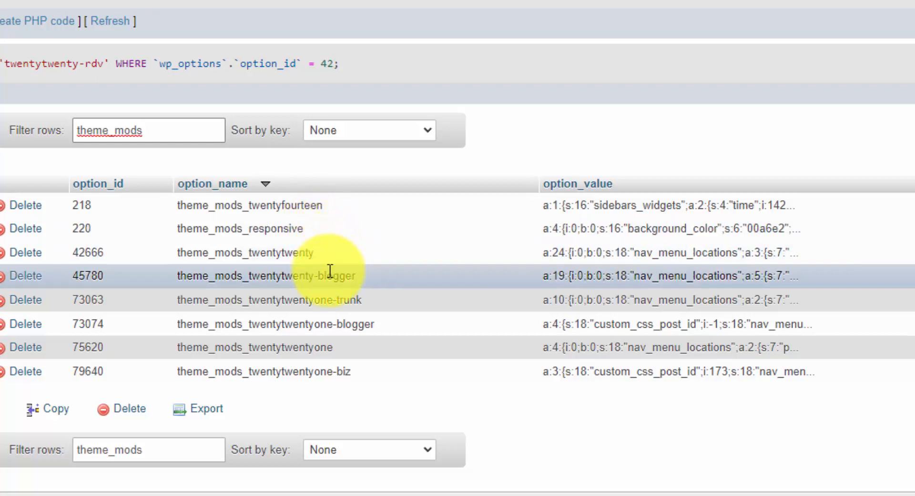
Rename option 45780 from theme_mods_twentytwenty-blogger to theme_mods_twentytwenty-rdv
{"action": "double_click", "coordinate": [337, 276]}
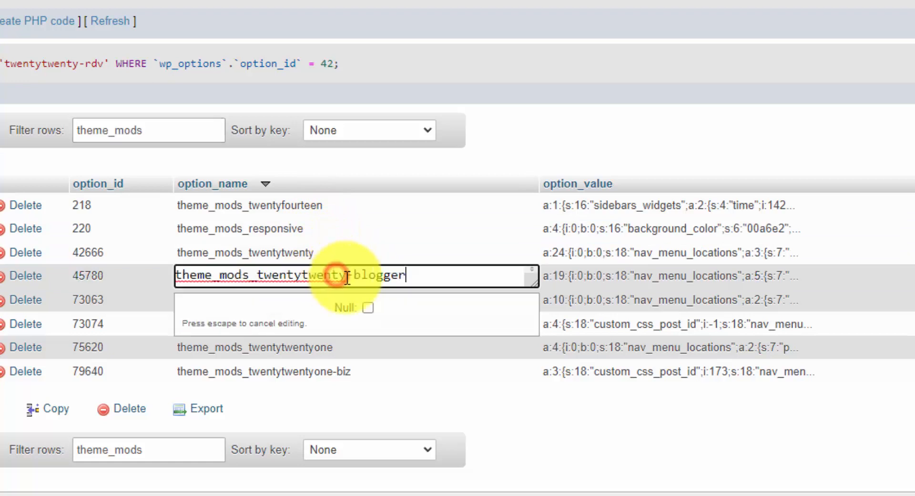
{"action": "double_click", "coordinate": [388, 276]}
{"action": "type", "text": "rdv"}
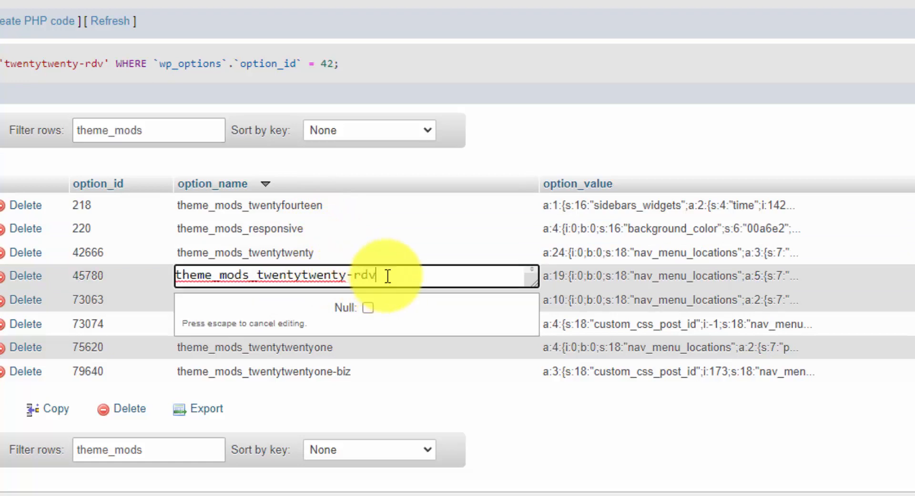
{"action": "left_click", "coordinate": [551, 125]}
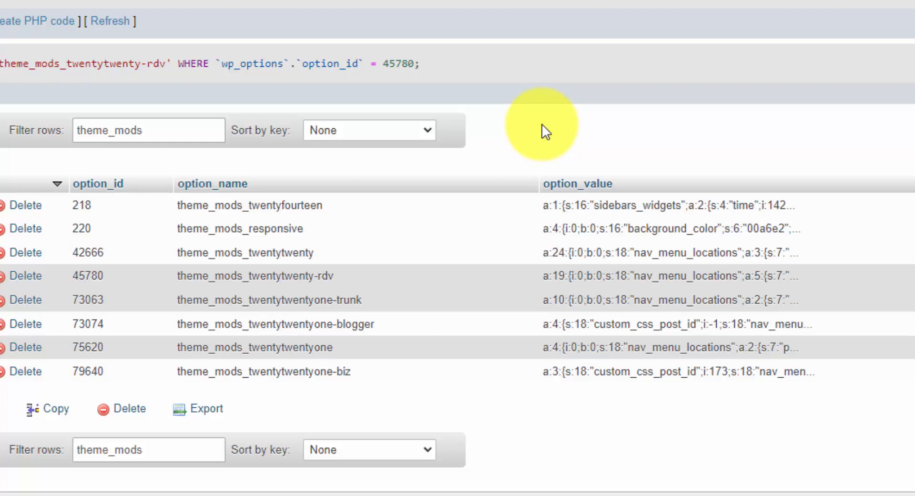
{"action": "double_click", "coordinate": [122, 123]}
Filter to current_theme and paste the new Theme Name copied from style.css as its value
{"action": "type", "text": "curren"}
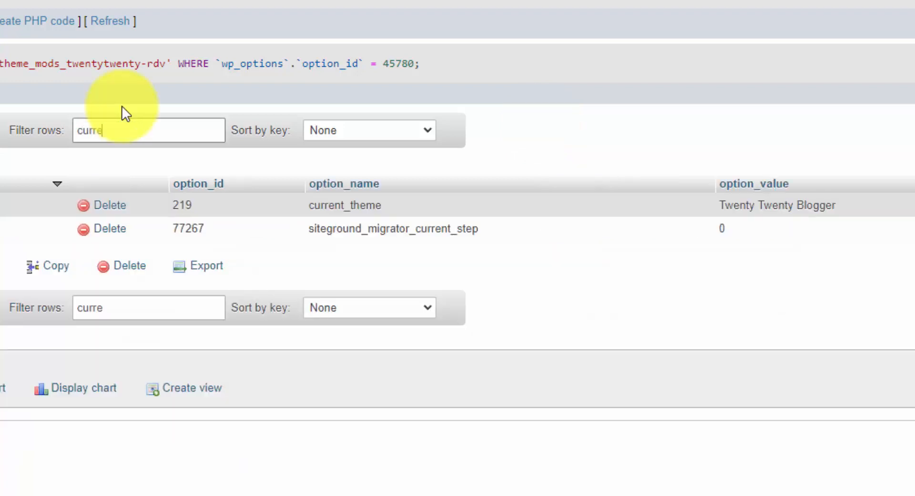
{"action": "type", "text": "t"}
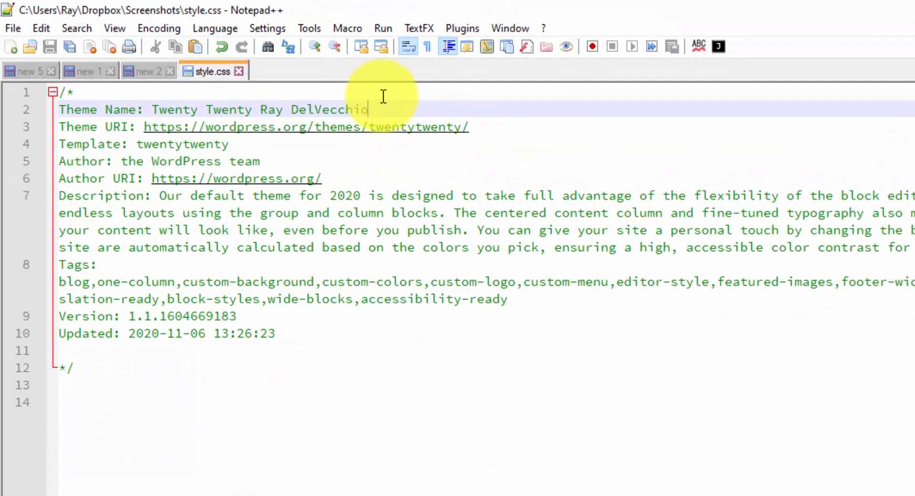
{"action": "left_click", "coordinate": [383, 107]}
{"action": "left_click_drag", "start_coordinate": [368, 108], "coordinate": [152, 112]}
{"action": "key", "text": "ctrl+c"}
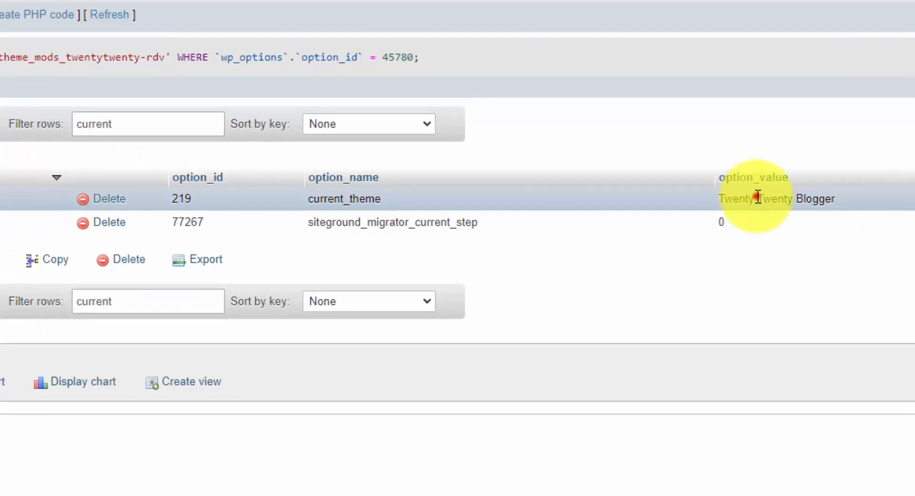
{"action": "double_click", "coordinate": [758, 197]}
{"action": "key", "text": "ctrl+a"}
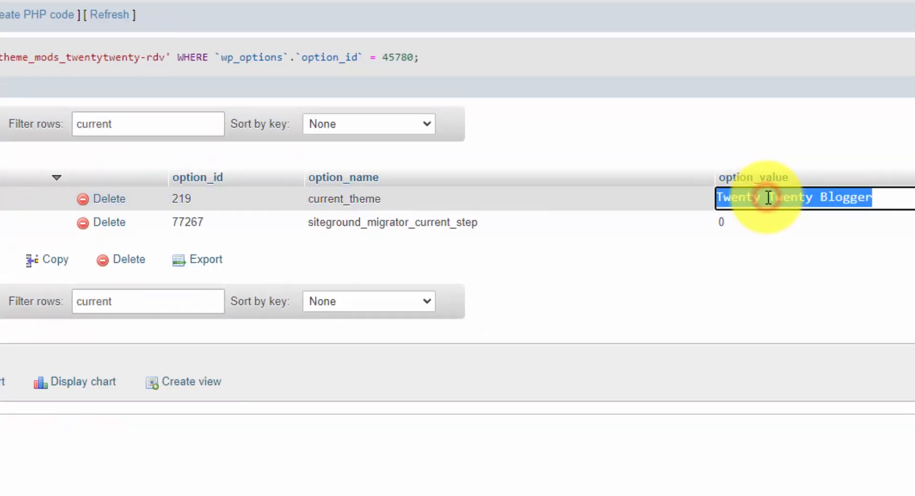
{"action": "key", "text": "ctrl+v"}
{"action": "left_click", "coordinate": [762, 130]}
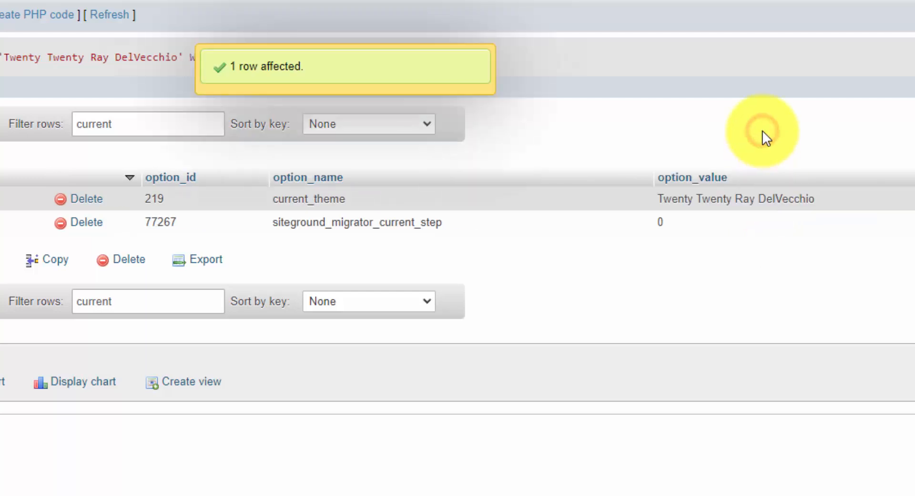
{"action": "double_click", "coordinate": [156, 123]}
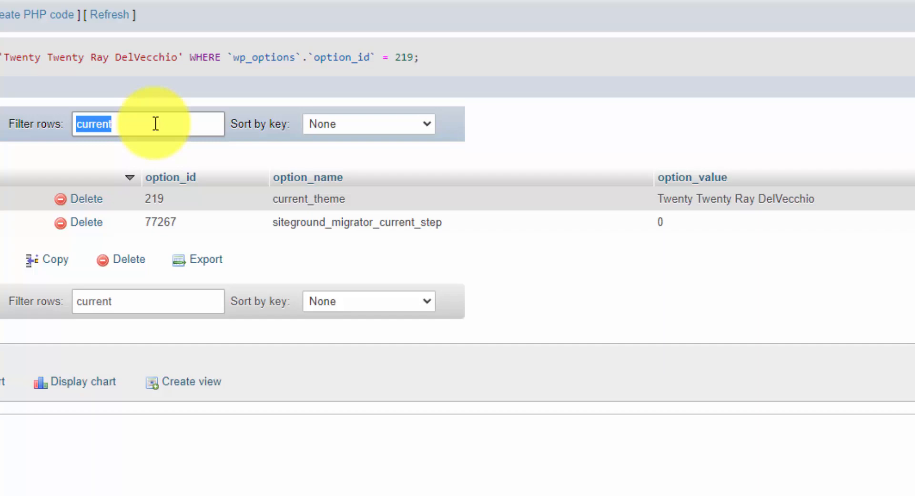
{"action": "type", "text": "blogger"}
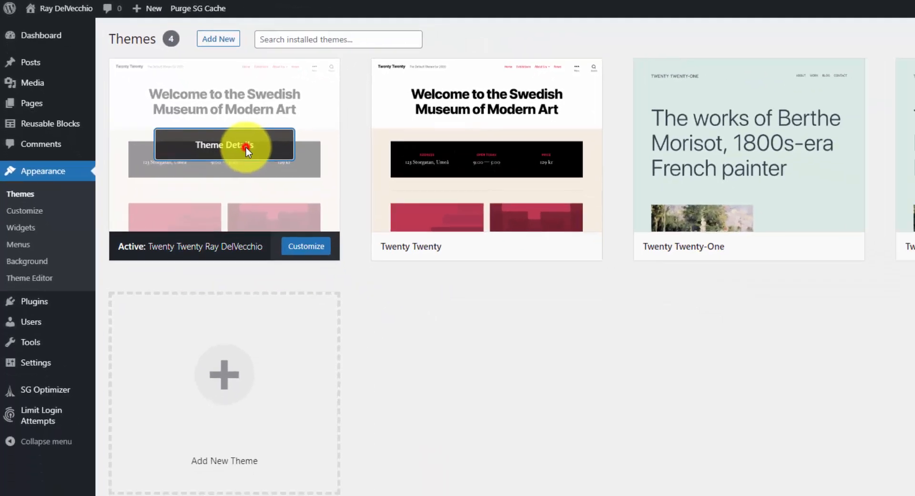
Open and then close the details of the active renamed child theme on the Themes page
{"action": "left_click", "coordinate": [346, 212]}
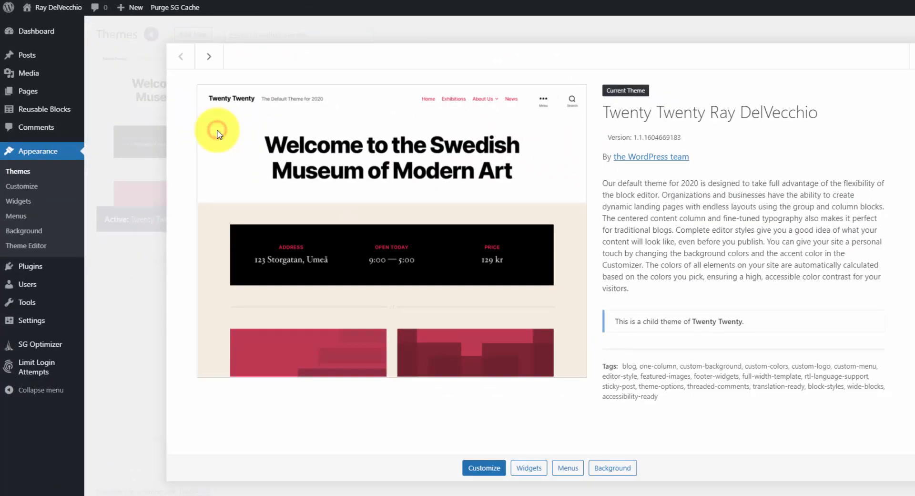
{"action": "left_click", "coordinate": [912, 56]}
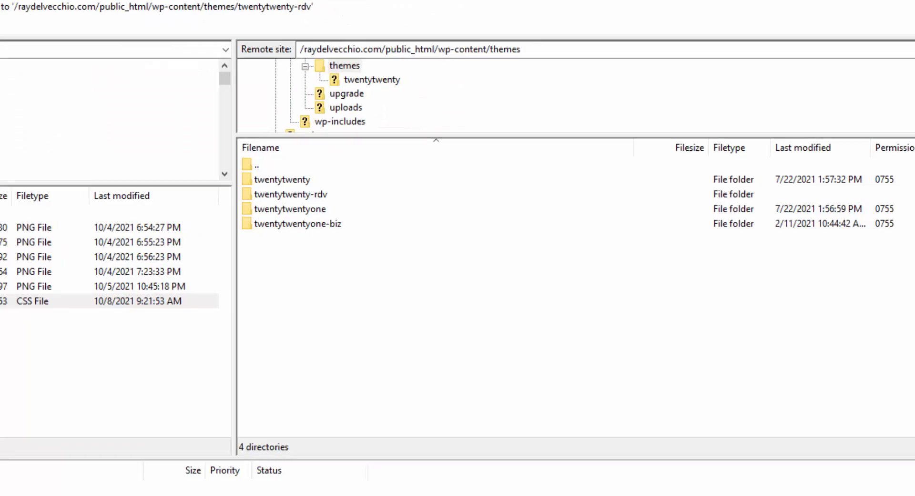
Open the twentytwenty-rdv folder on the server and select its screenshot.png file
{"action": "left_click", "coordinate": [345, 193]}
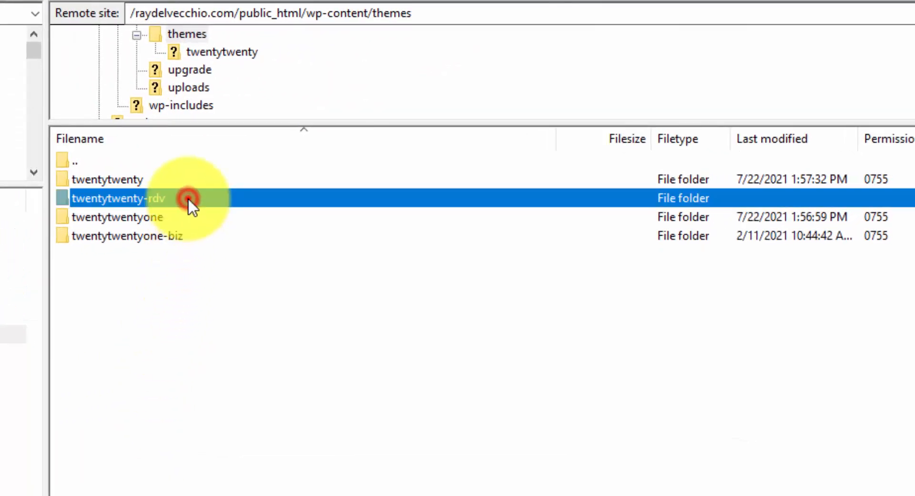
{"action": "double_click", "coordinate": [188, 197]}
{"action": "left_click", "coordinate": [138, 237]}
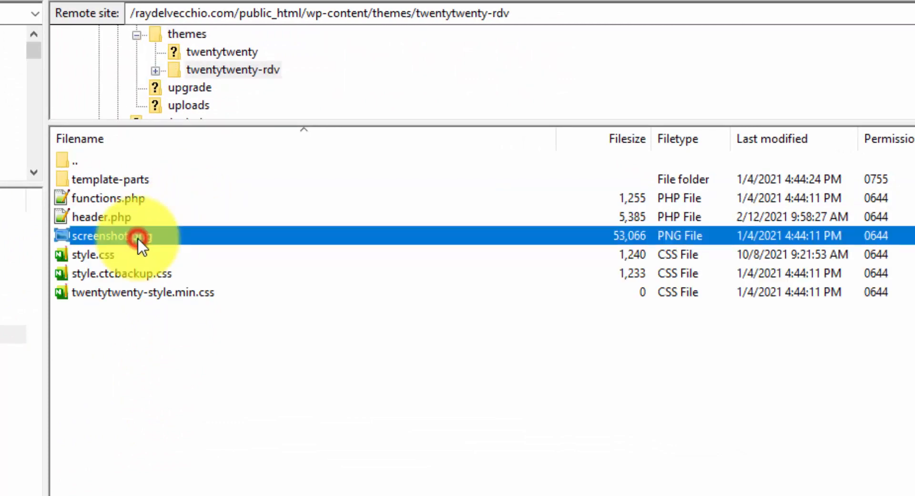